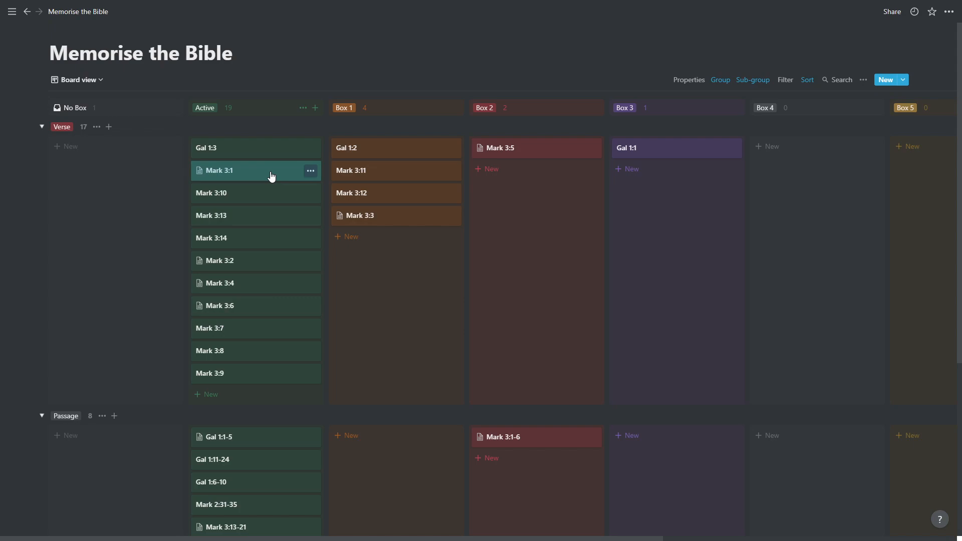
# - Read the Mark 3:1 verse card's page and move the card from Active to Box 1
pyautogui.click(271, 176)
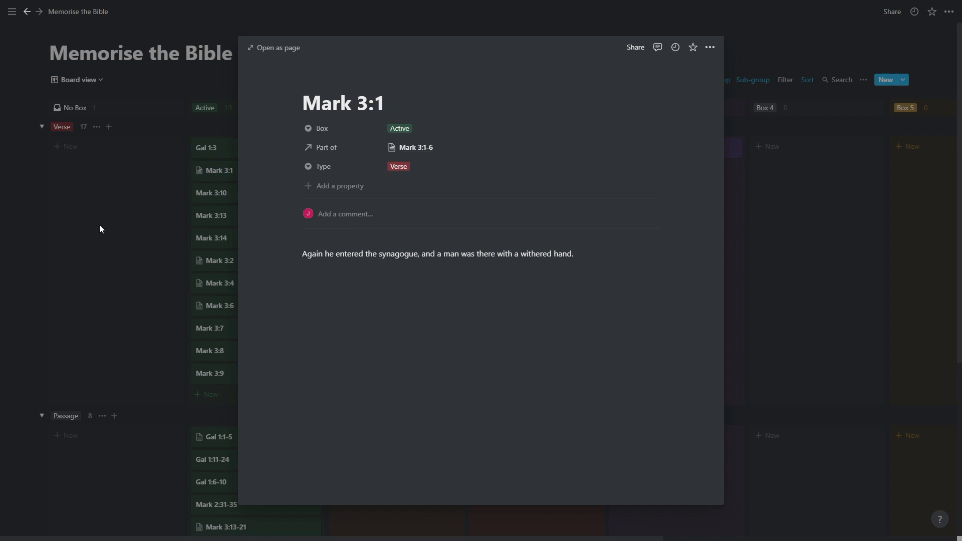
pyautogui.click(166, 203)
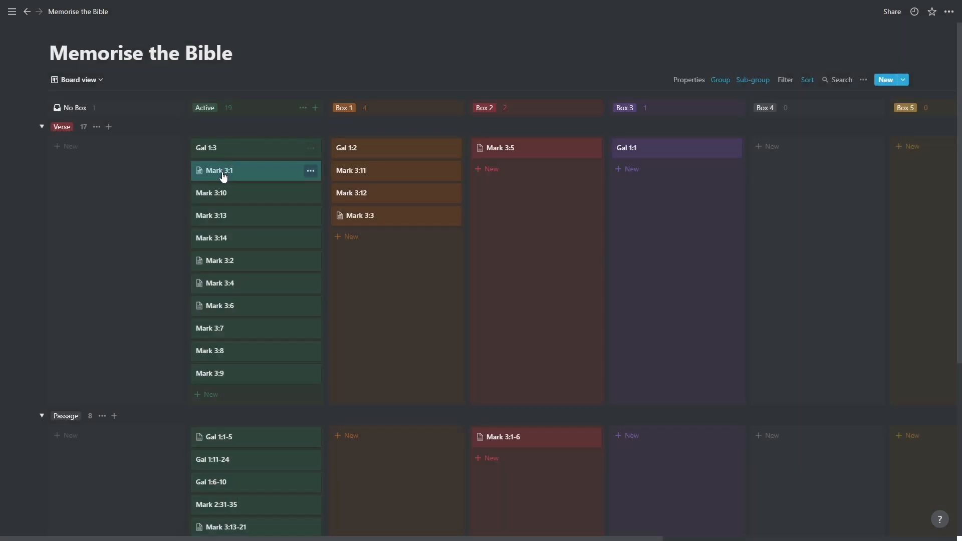
pyautogui.moveTo(369, 228); pyautogui.dragTo(370, 235)
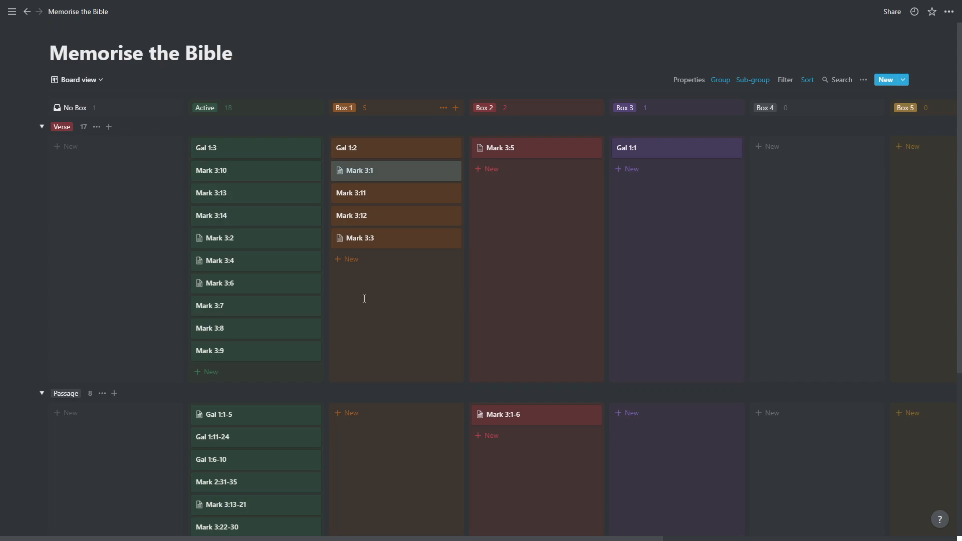
# - Sort the Box 1 verses: move Mark 3:1, Mark 3:3 and Mark 3:11 to Box 2, and return Mark 3:12 and Gal 1:2 to Active
pyautogui.scroll(-3, 137, 207)
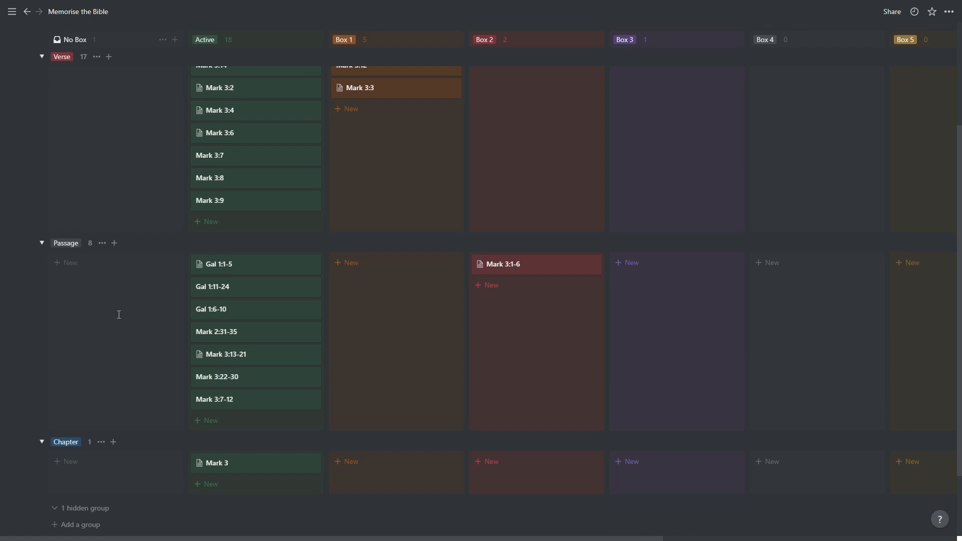
pyautogui.scroll(-2, 119, 315)
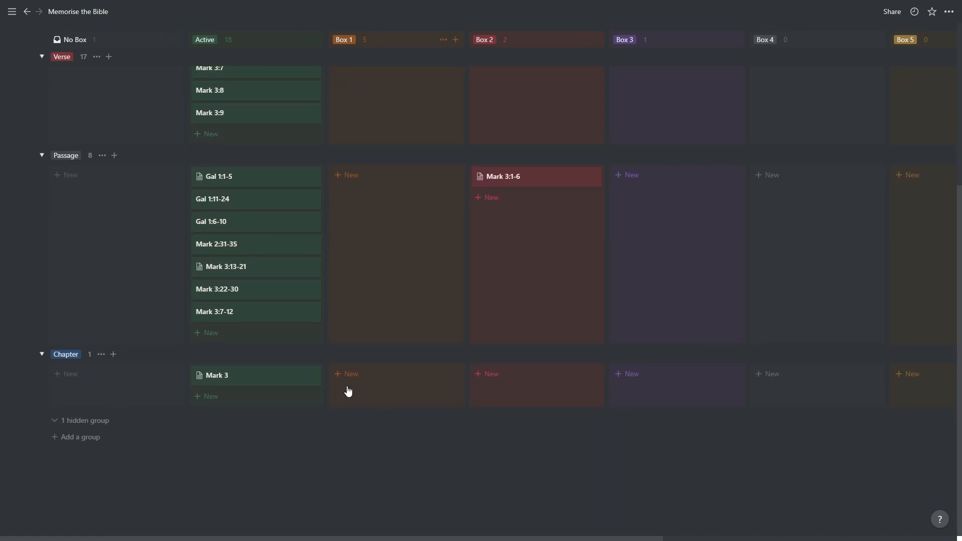
pyautogui.scroll(5, 349, 391)
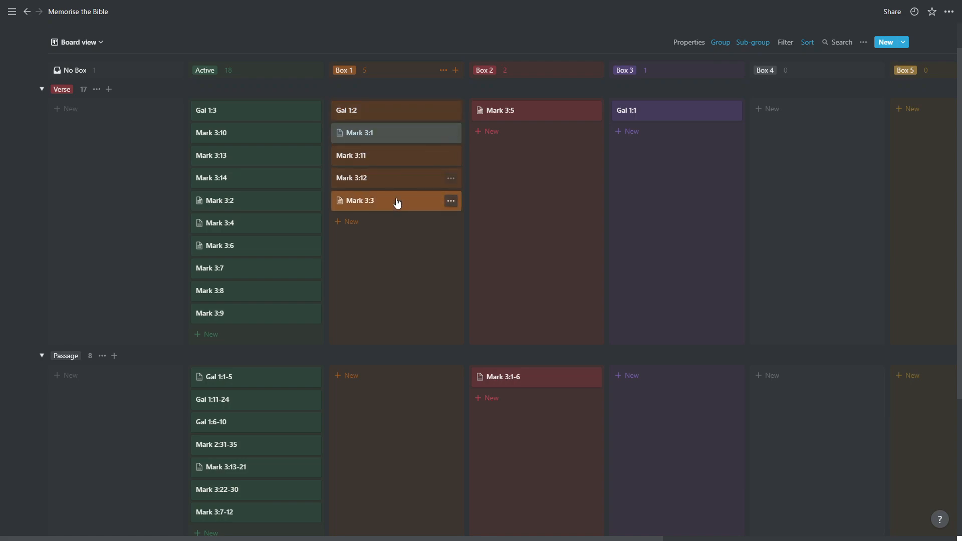
pyautogui.moveTo(396, 203); pyautogui.dragTo(521, 165)
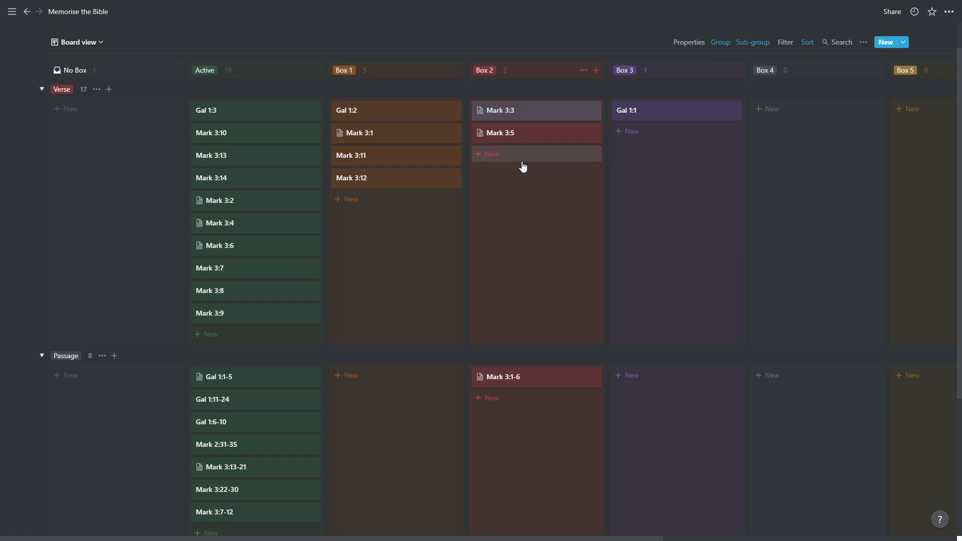
pyautogui.moveTo(394, 183); pyautogui.dragTo(239, 156)
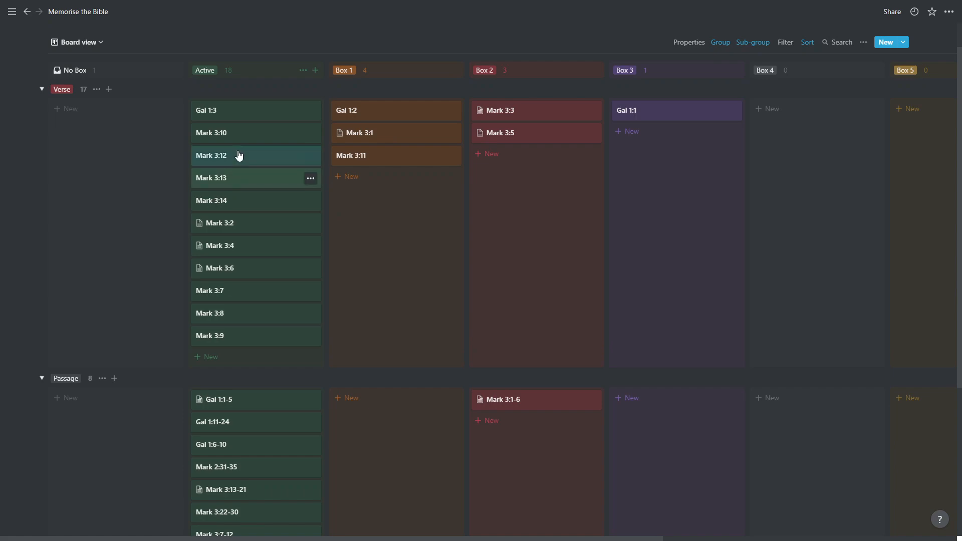
pyautogui.moveTo(520, 156); pyautogui.dragTo(511, 152)
pyautogui.moveTo(449, 146); pyautogui.dragTo(516, 168)
pyautogui.moveTo(393, 122); pyautogui.dragTo(255, 170)
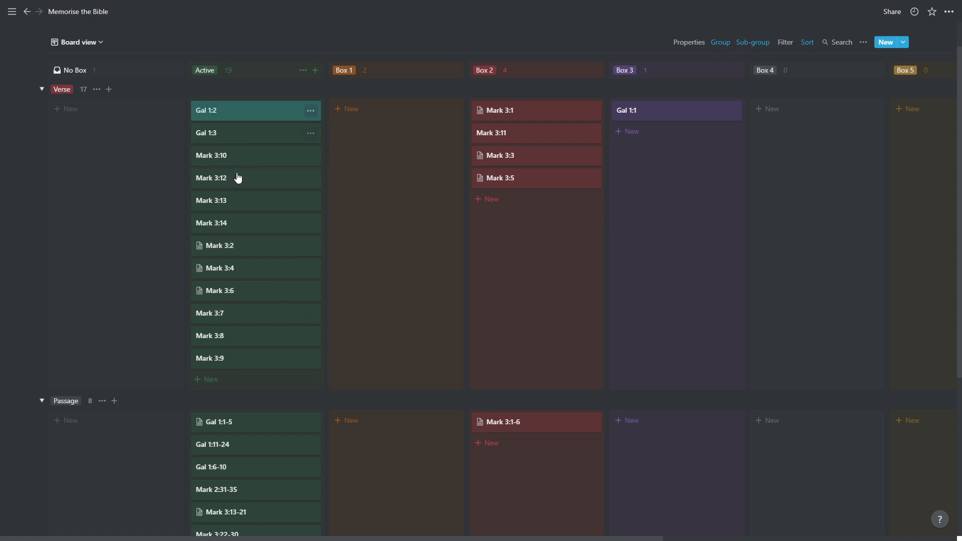
# - Move the verse cards Mark 3:2, 3:4, 3:7, 3:13 and 3:14 from Active to Box 1
pyautogui.moveTo(349, 154); pyautogui.dragTo(381, 144)
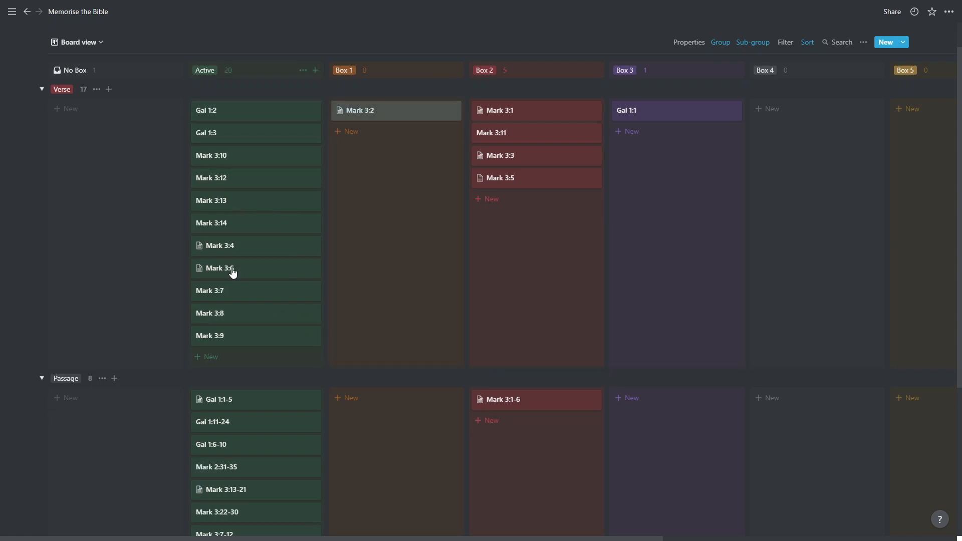
pyautogui.moveTo(232, 255); pyautogui.dragTo(363, 137)
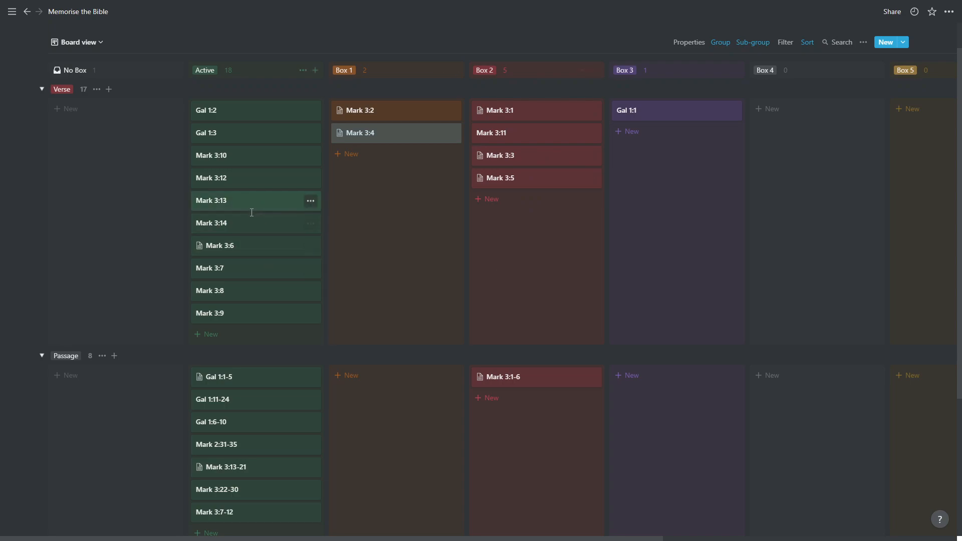
pyautogui.moveTo(251, 224); pyautogui.dragTo(373, 152)
pyautogui.moveTo(241, 206); pyautogui.dragTo(339, 187)
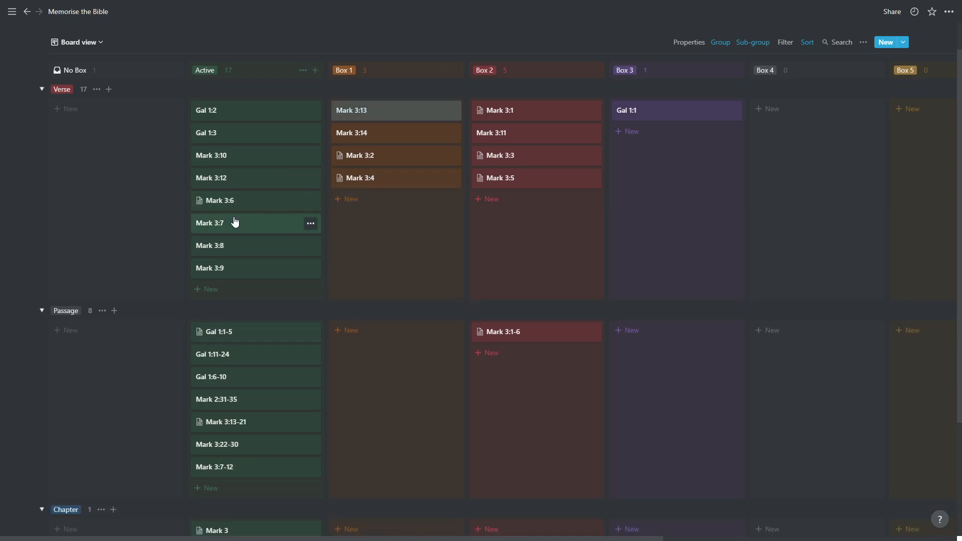
pyautogui.moveTo(241, 223); pyautogui.dragTo(365, 151)
# - Move all Box 1 verse cards, Mark 3:13, 3:14, 3:2, 3:4 and 3:7, to Box 2
pyautogui.moveTo(366, 118); pyautogui.dragTo(462, 157)
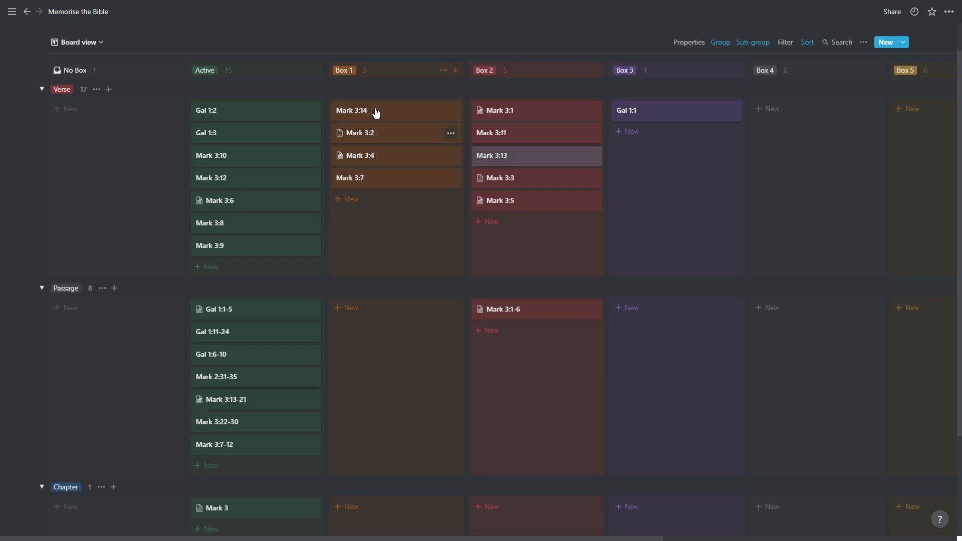
pyautogui.moveTo(451, 114); pyautogui.dragTo(477, 189)
pyautogui.moveTo(387, 118); pyautogui.dragTo(508, 245)
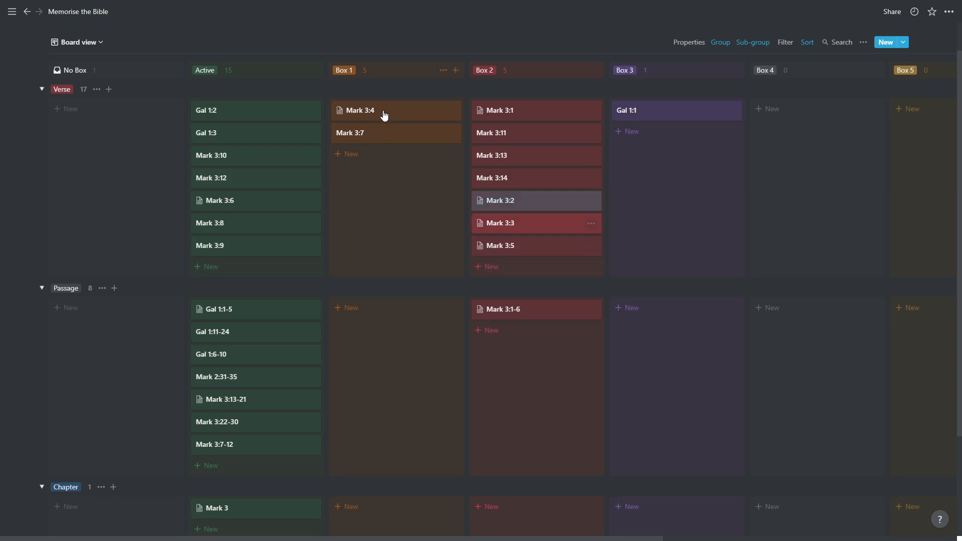
pyautogui.moveTo(405, 116); pyautogui.dragTo(530, 261)
pyautogui.moveTo(376, 114); pyautogui.dragTo(522, 280)
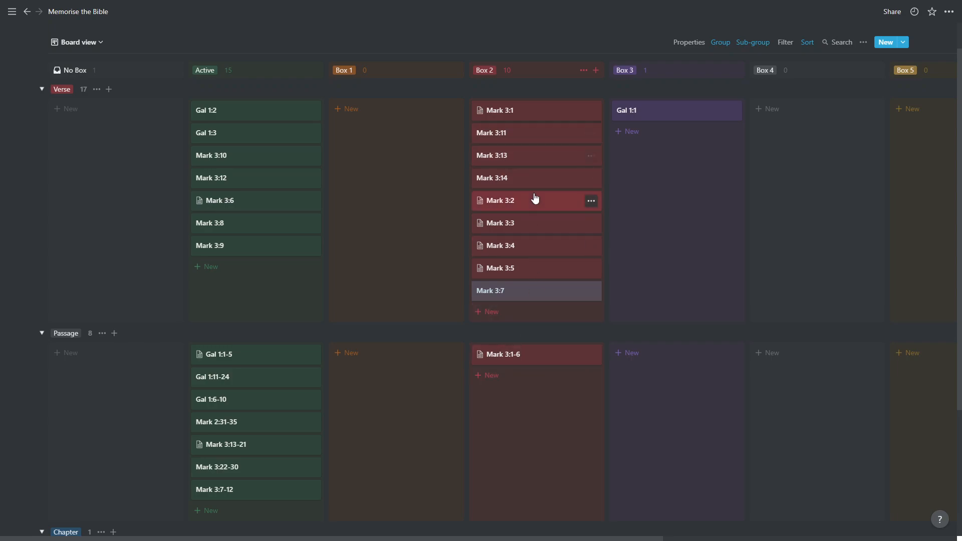
# - Sort Box 2: move verses Mark 3:1, 3:2 and 3:7 and passage Mark 3:1-6 to Box 3, and return the remaining verses to Active
pyautogui.moveTo(531, 119); pyautogui.dragTo(659, 133)
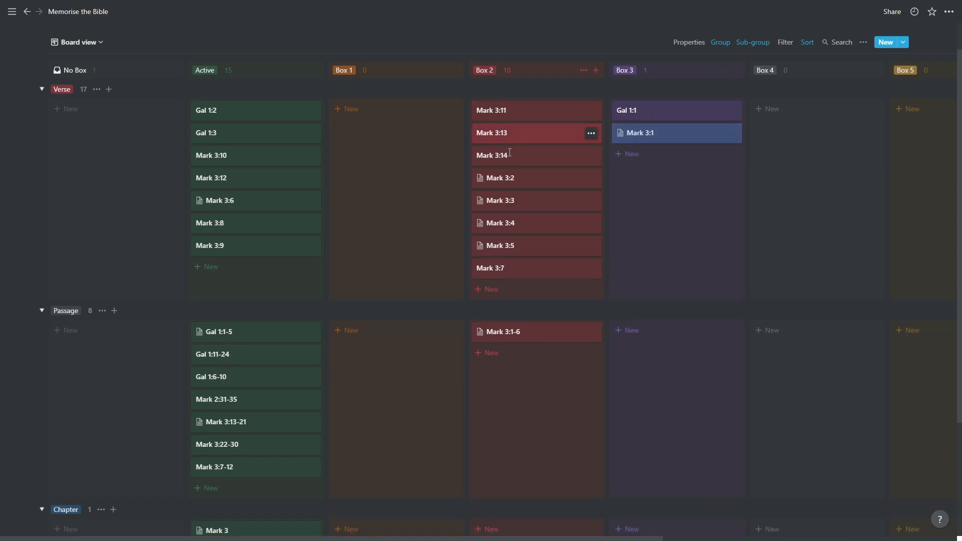
pyautogui.moveTo(517, 176); pyautogui.dragTo(663, 155)
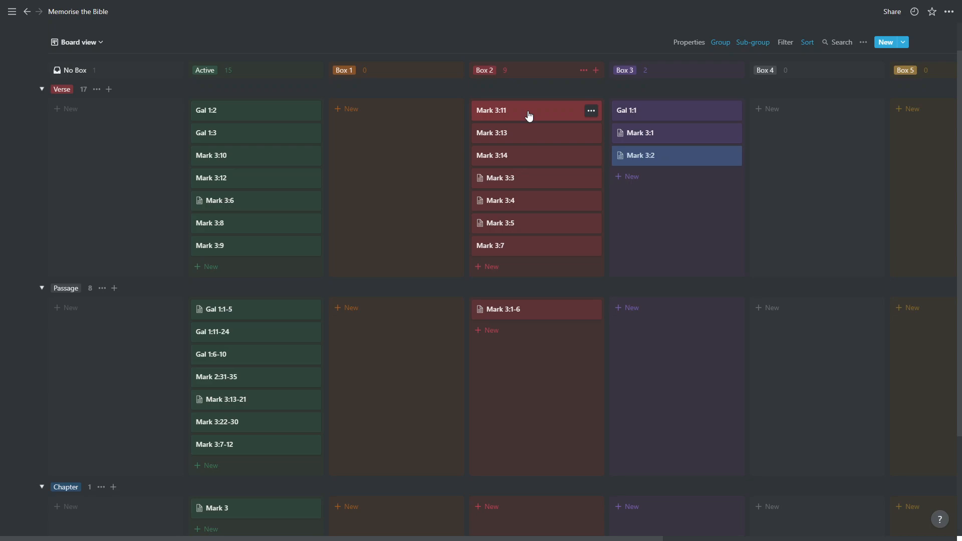
pyautogui.moveTo(372, 119); pyautogui.dragTo(266, 140)
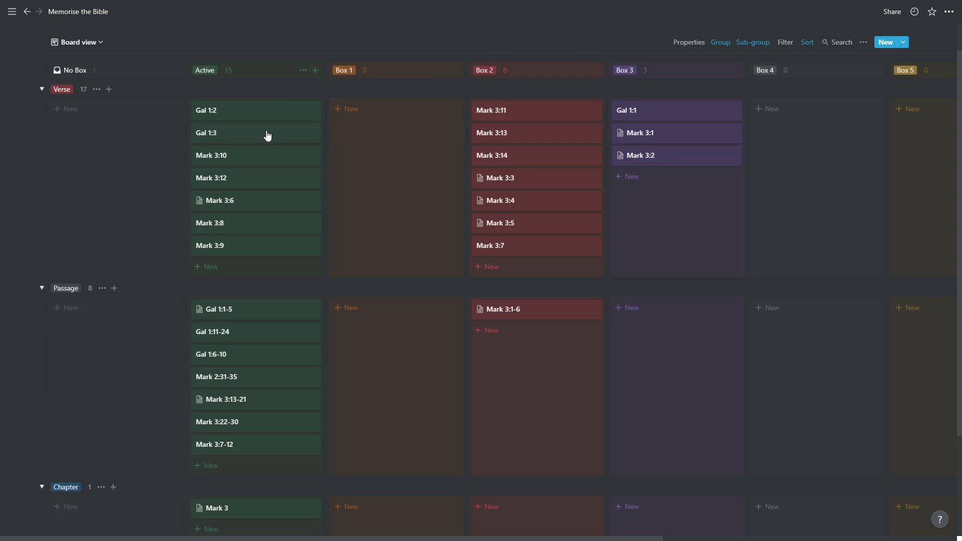
pyautogui.moveTo(539, 140); pyautogui.dragTo(263, 155)
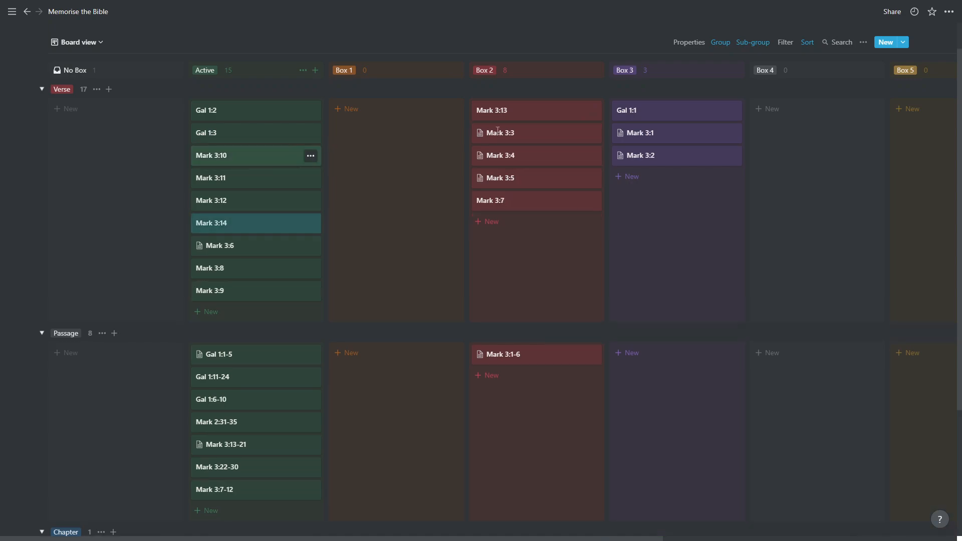
pyautogui.moveTo(530, 114); pyautogui.dragTo(252, 179)
pyautogui.moveTo(550, 116); pyautogui.dragTo(273, 151)
pyautogui.moveTo(552, 114); pyautogui.dragTo(256, 168)
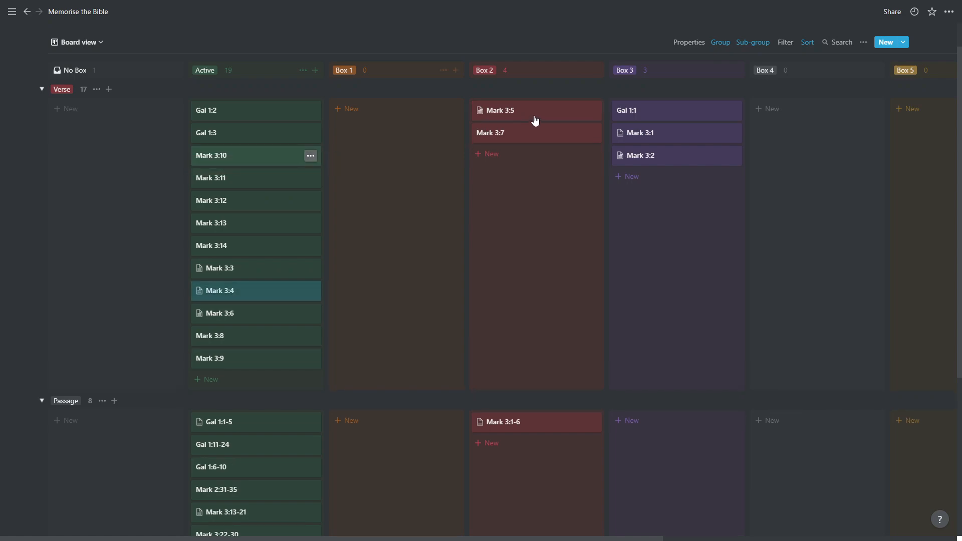
pyautogui.moveTo(235, 189); pyautogui.dragTo(243, 191)
pyautogui.moveTo(526, 119); pyautogui.dragTo(662, 174)
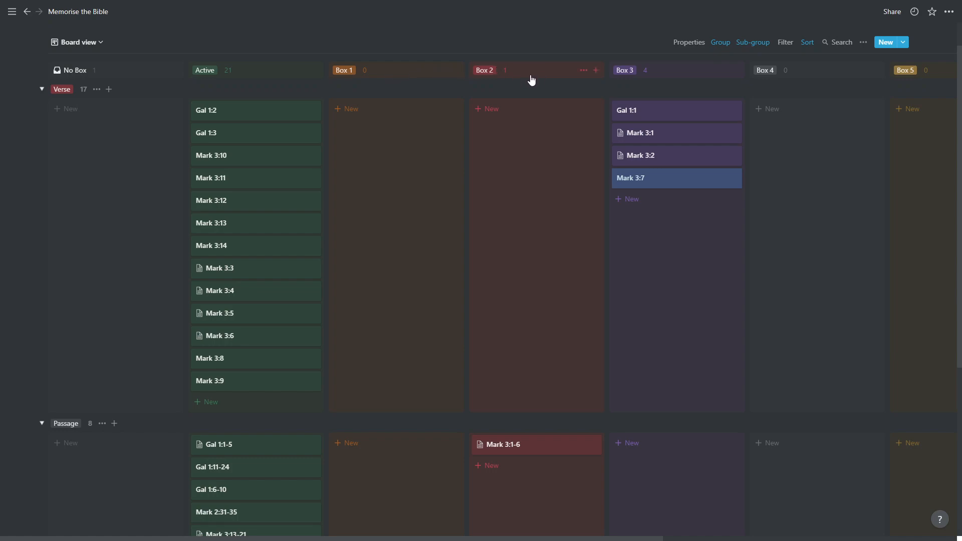
pyautogui.moveTo(526, 451); pyautogui.dragTo(694, 455)
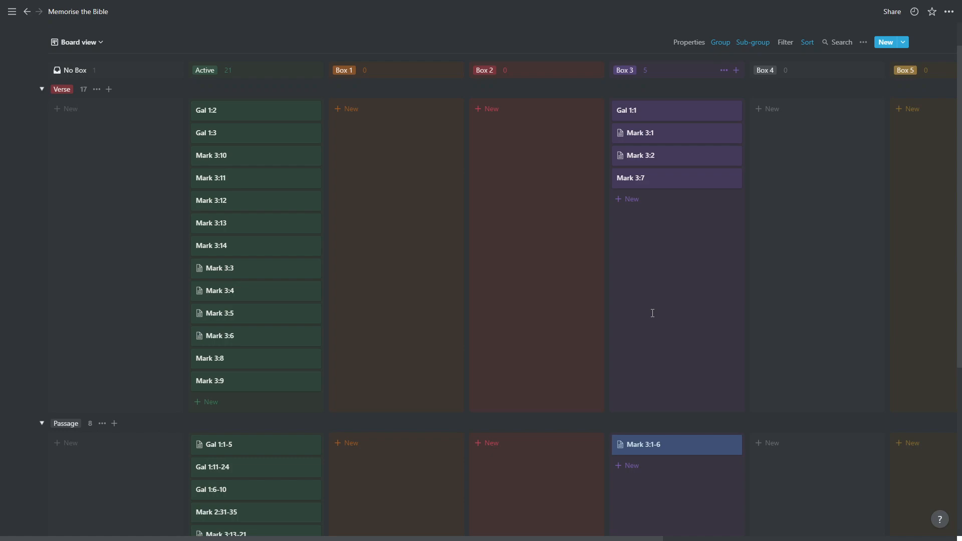
# - Move the Gal 1:1 verse card from Box 3 to the Other column
pyautogui.hscroll(5, 653, 313)
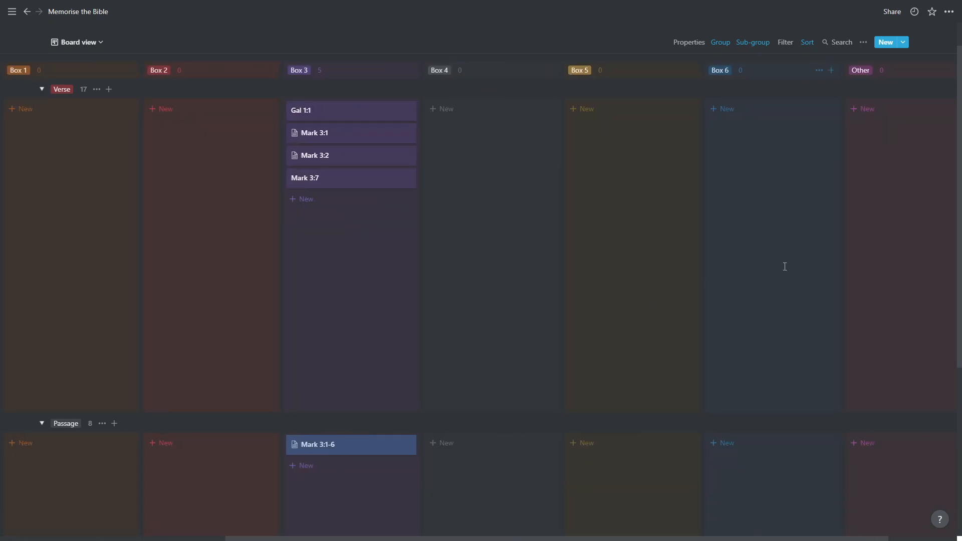
pyautogui.hscroll(2, 785, 267)
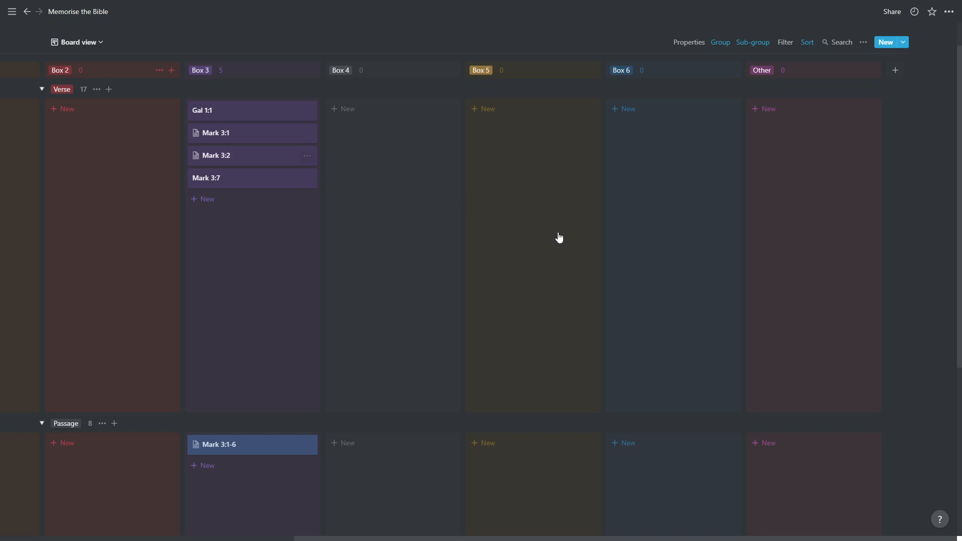
pyautogui.hscroll(-3, 559, 232)
pyautogui.hscroll(3, 559, 232)
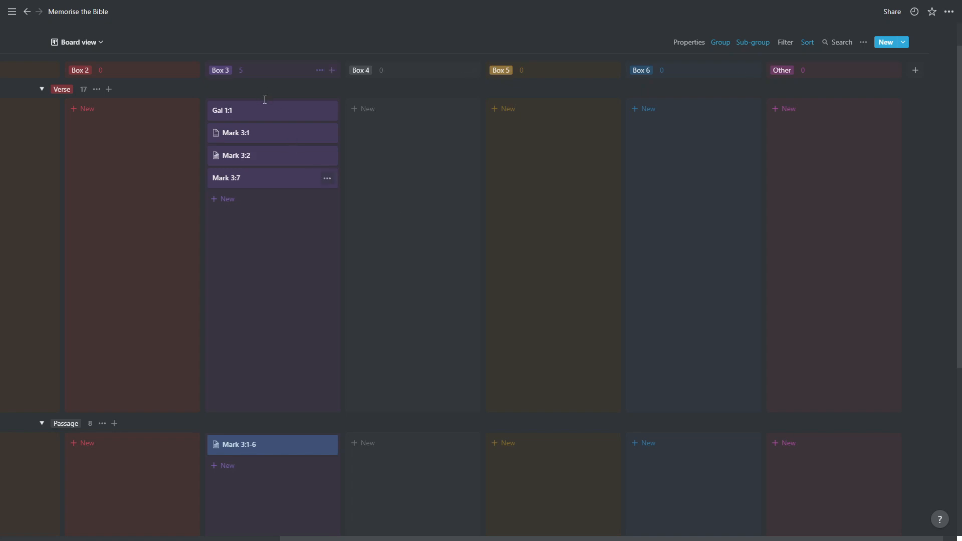
pyautogui.moveTo(255, 118); pyautogui.dragTo(870, 211)
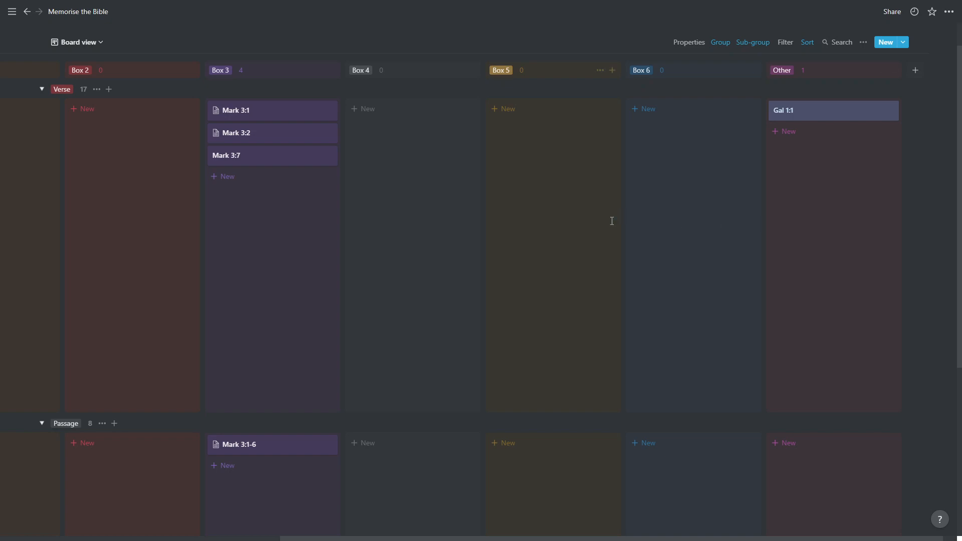
# - Look over the whole board, from the Other column back to Active and No Box
pyautogui.hscroll(-5, 612, 221)
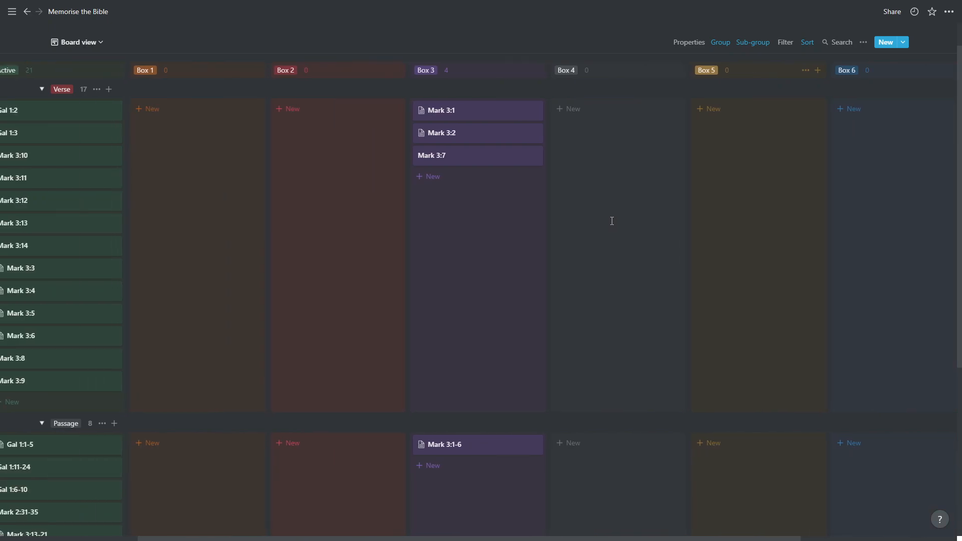
pyautogui.hscroll(-2, 534, 255)
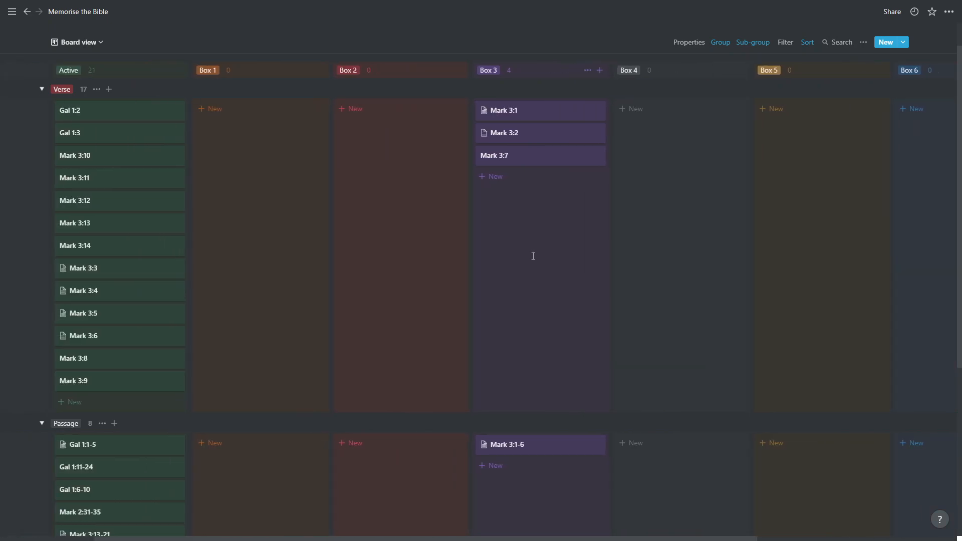
pyautogui.hscroll(7, 534, 255)
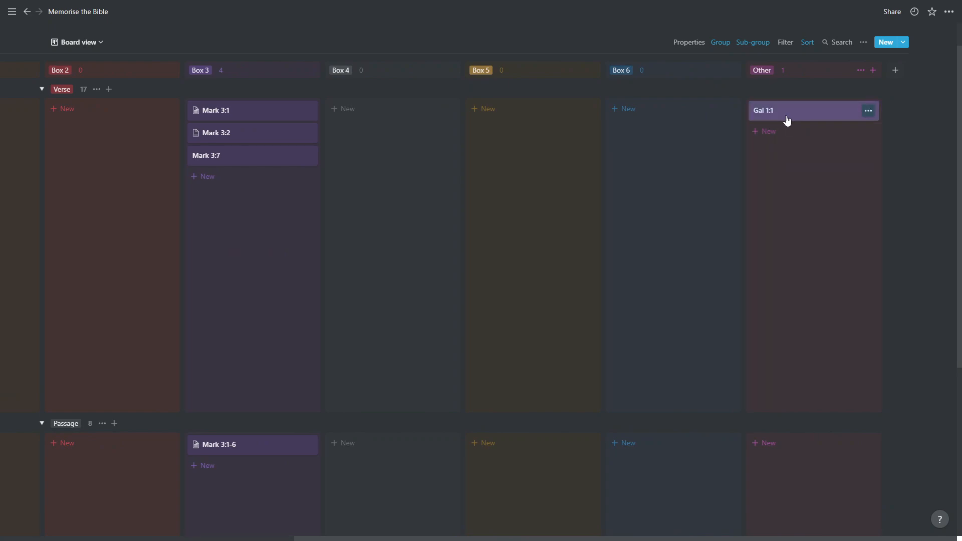
pyautogui.hscroll(-4, 752, 107)
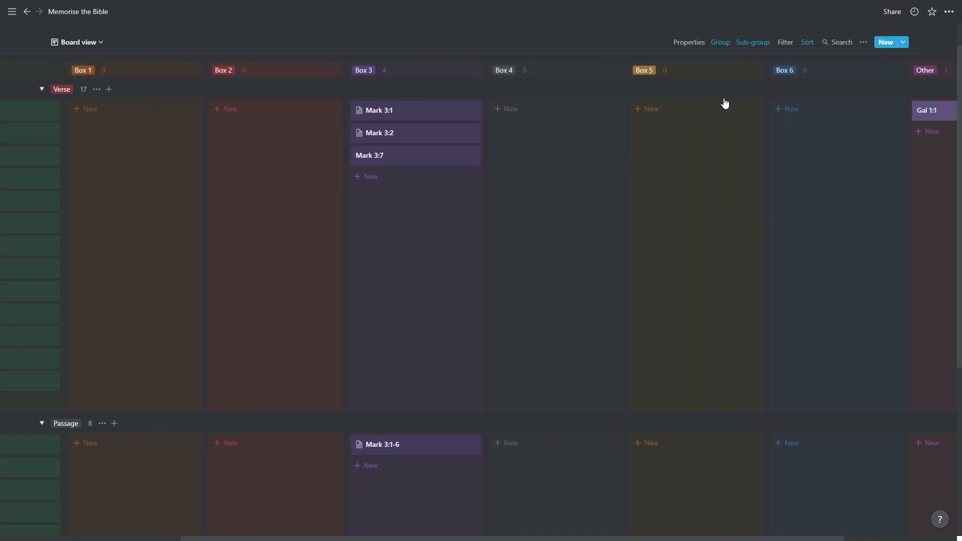
pyautogui.hscroll(-3, 216, 113)
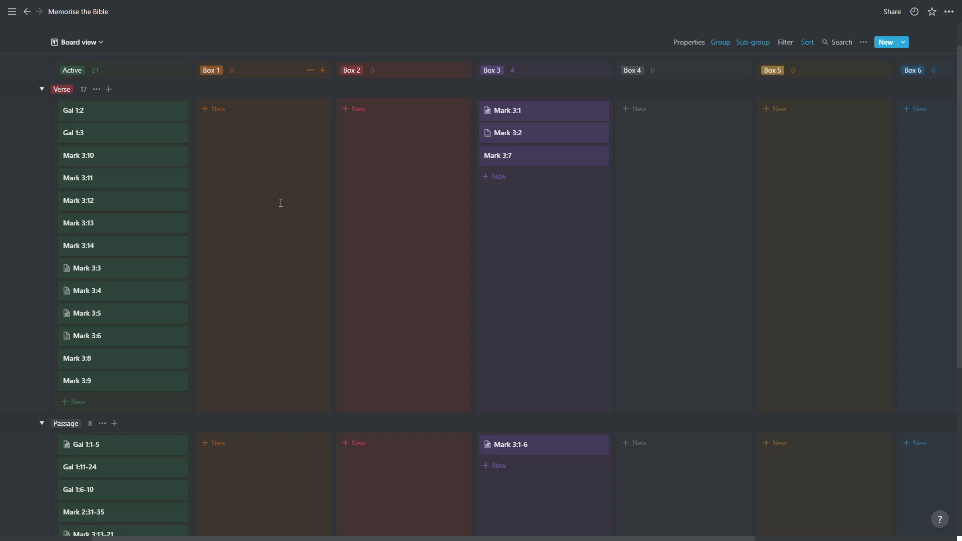
pyautogui.scroll(1, 286, 211)
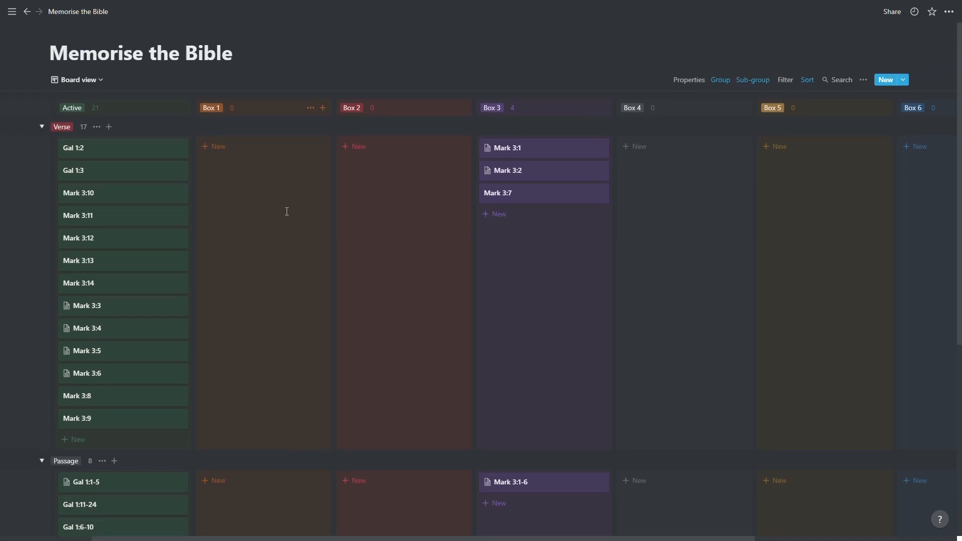
pyautogui.hscroll(-2, 287, 211)
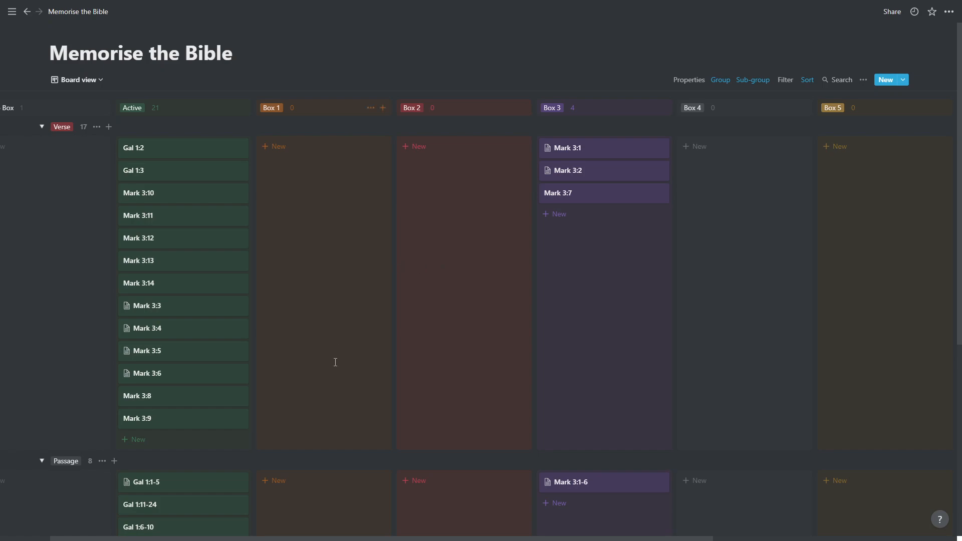
pyautogui.hscroll(-3, 335, 362)
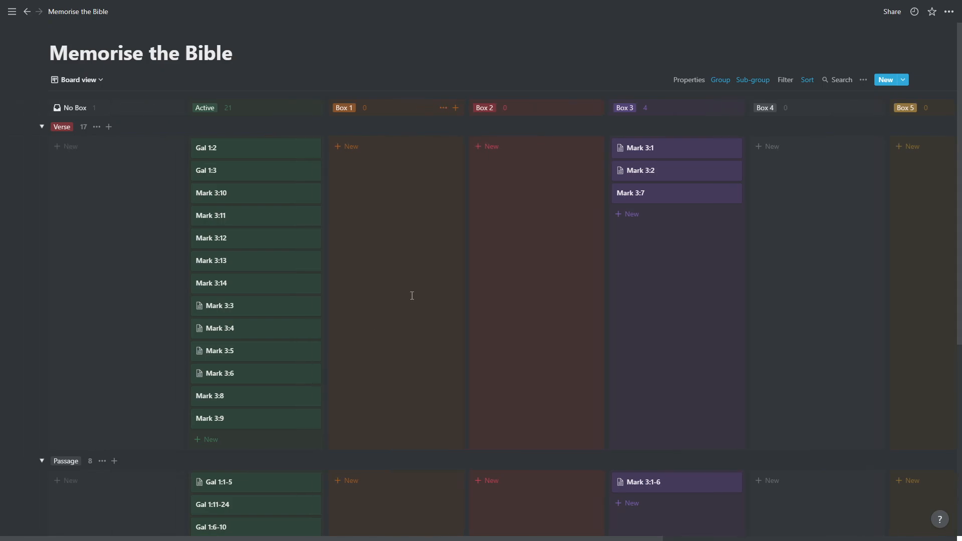